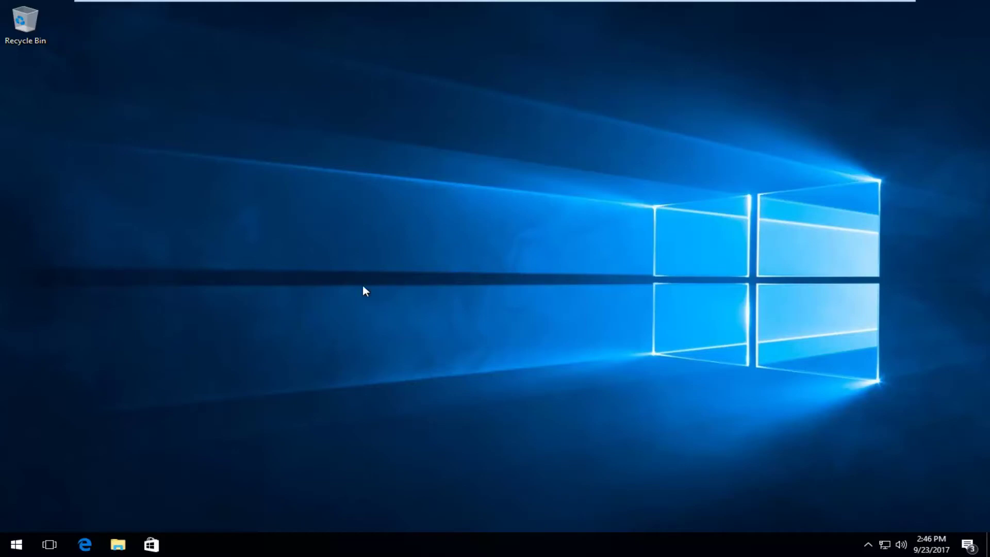
Step: Search the Start menu for "devices" and launch Devices and Printers
{"action": "left_click", "coordinate": [16, 546]}
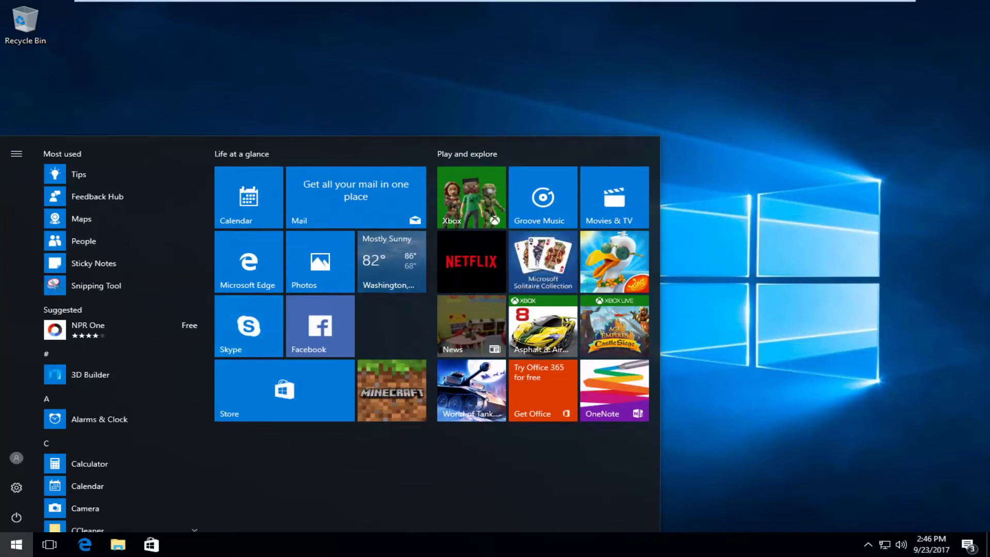
{"action": "type", "text": "devices"}
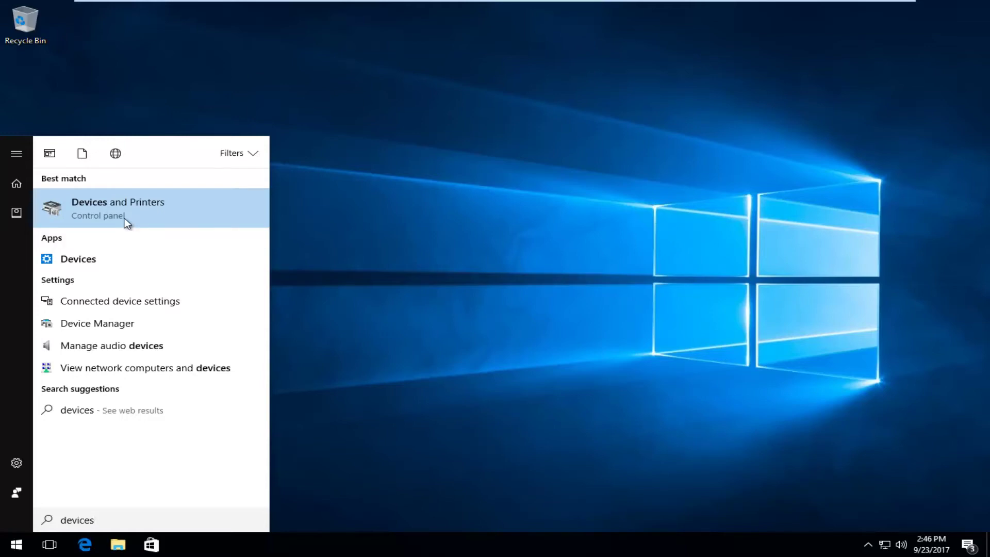
{"action": "left_click", "coordinate": [99, 208]}
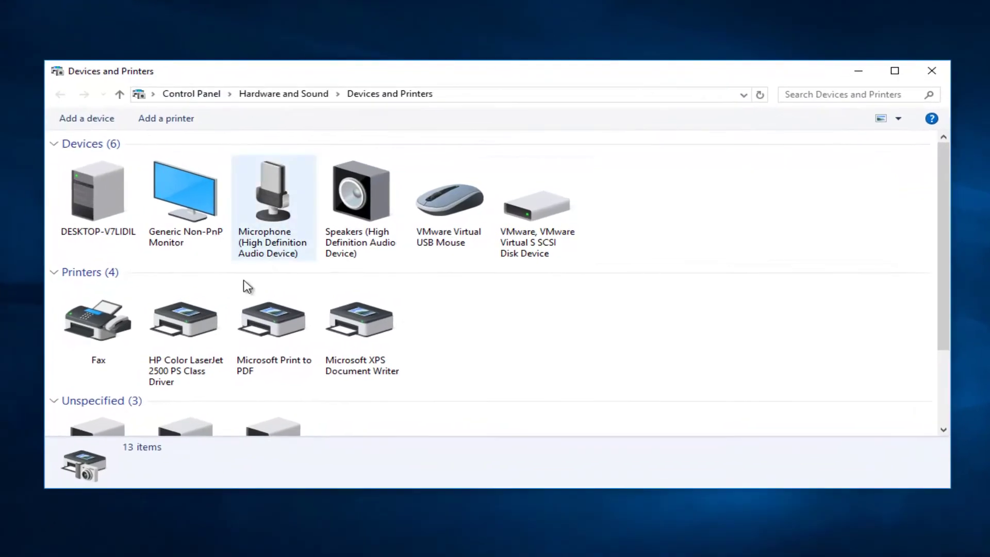
{"action": "left_click", "coordinate": [56, 275]}
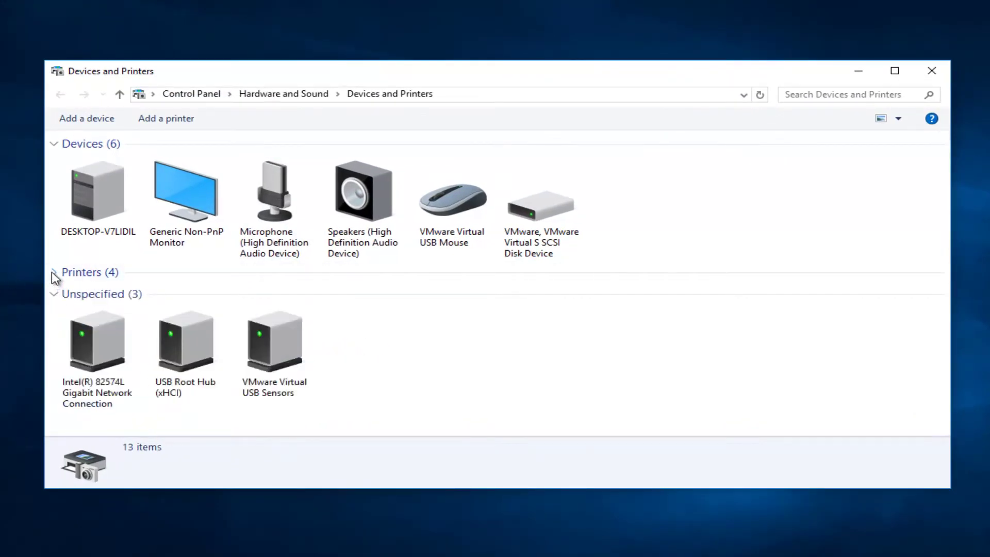
{"action": "left_click", "coordinate": [55, 274]}
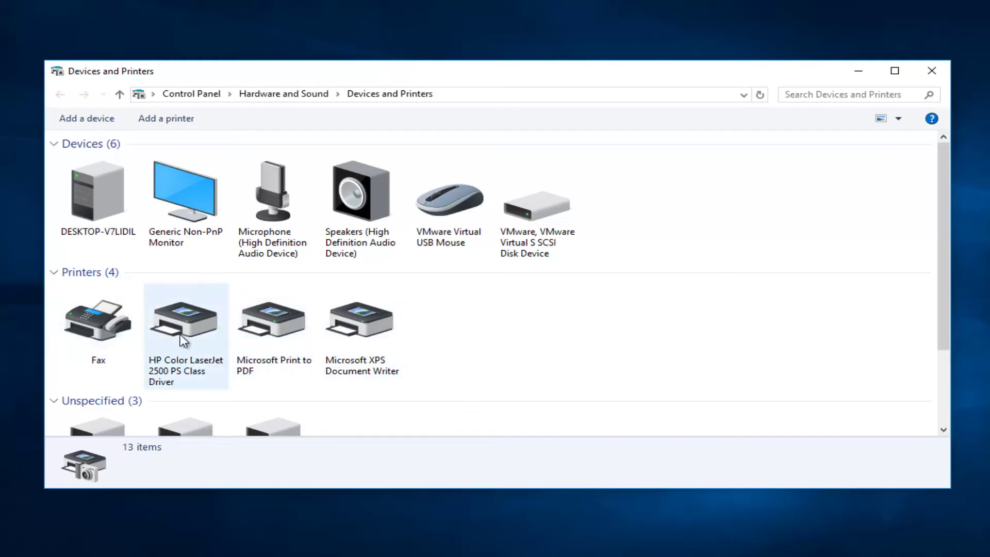
{"action": "scroll", "coordinate": [180, 341], "scroll_direction": "down", "scroll_amount": 2}
{"action": "scroll", "coordinate": [177, 277], "scroll_direction": "up", "scroll_amount": 2}
{"action": "left_click", "coordinate": [187, 343]}
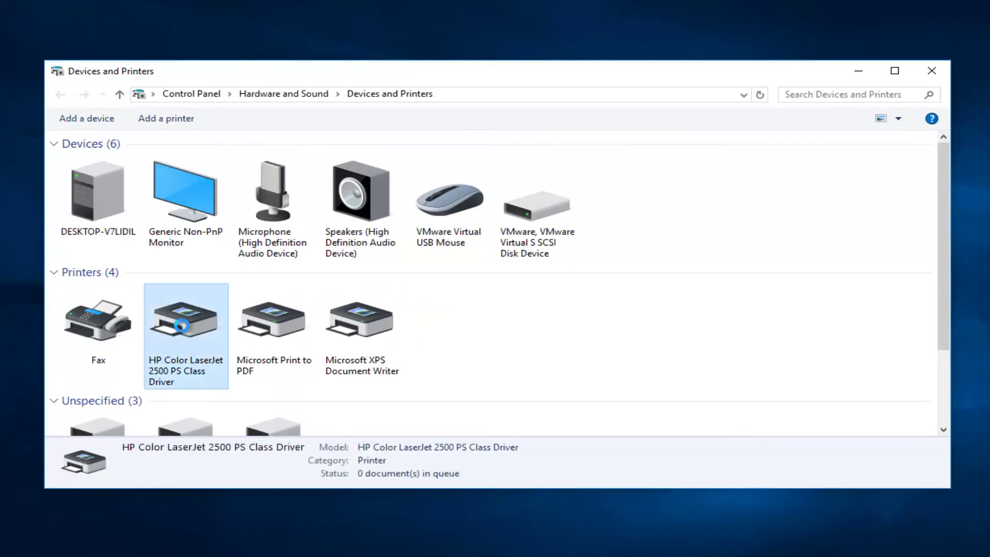
Step: Remove the HP Color LaserJet 2500 PS Class Driver printer, confirming the removal
{"action": "right_click", "coordinate": [185, 341]}
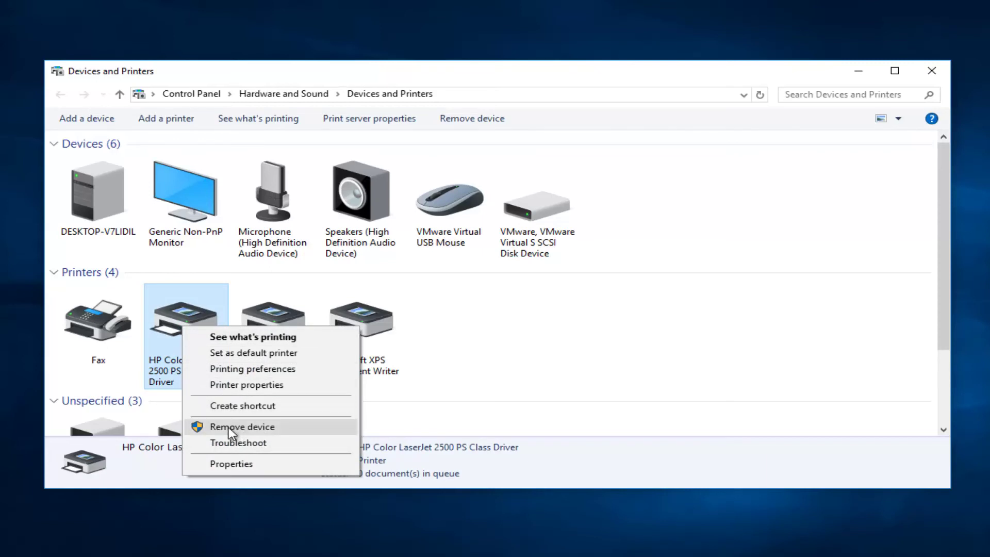
{"action": "left_click", "coordinate": [287, 435]}
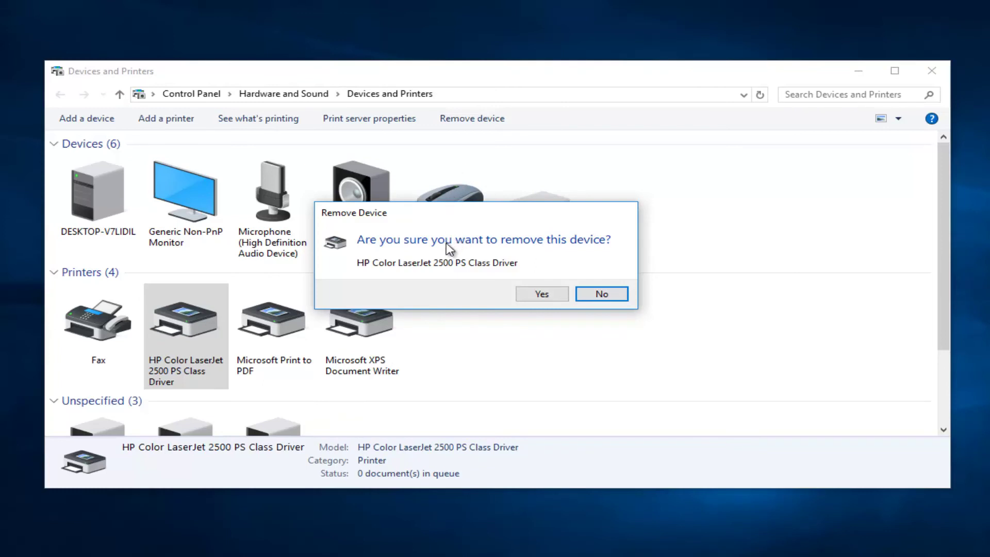
{"action": "left_click", "coordinate": [541, 296]}
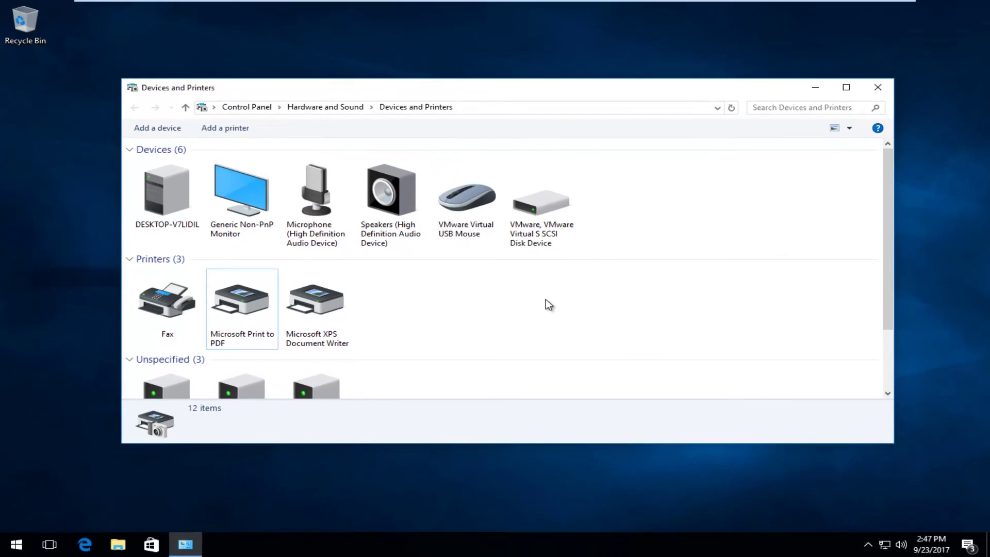
Step: Close the Devices and Printers window to return to the desktop
{"action": "left_click", "coordinate": [879, 87]}
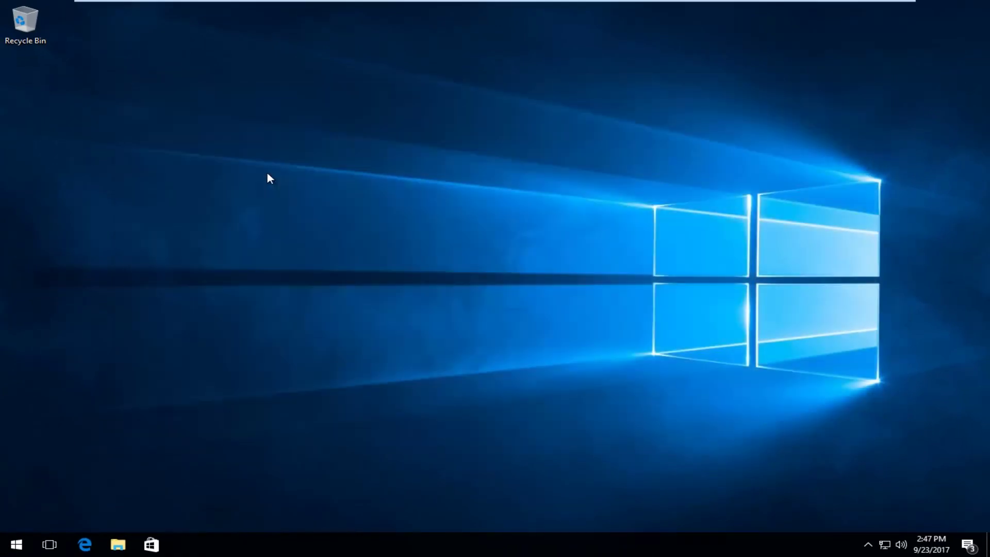